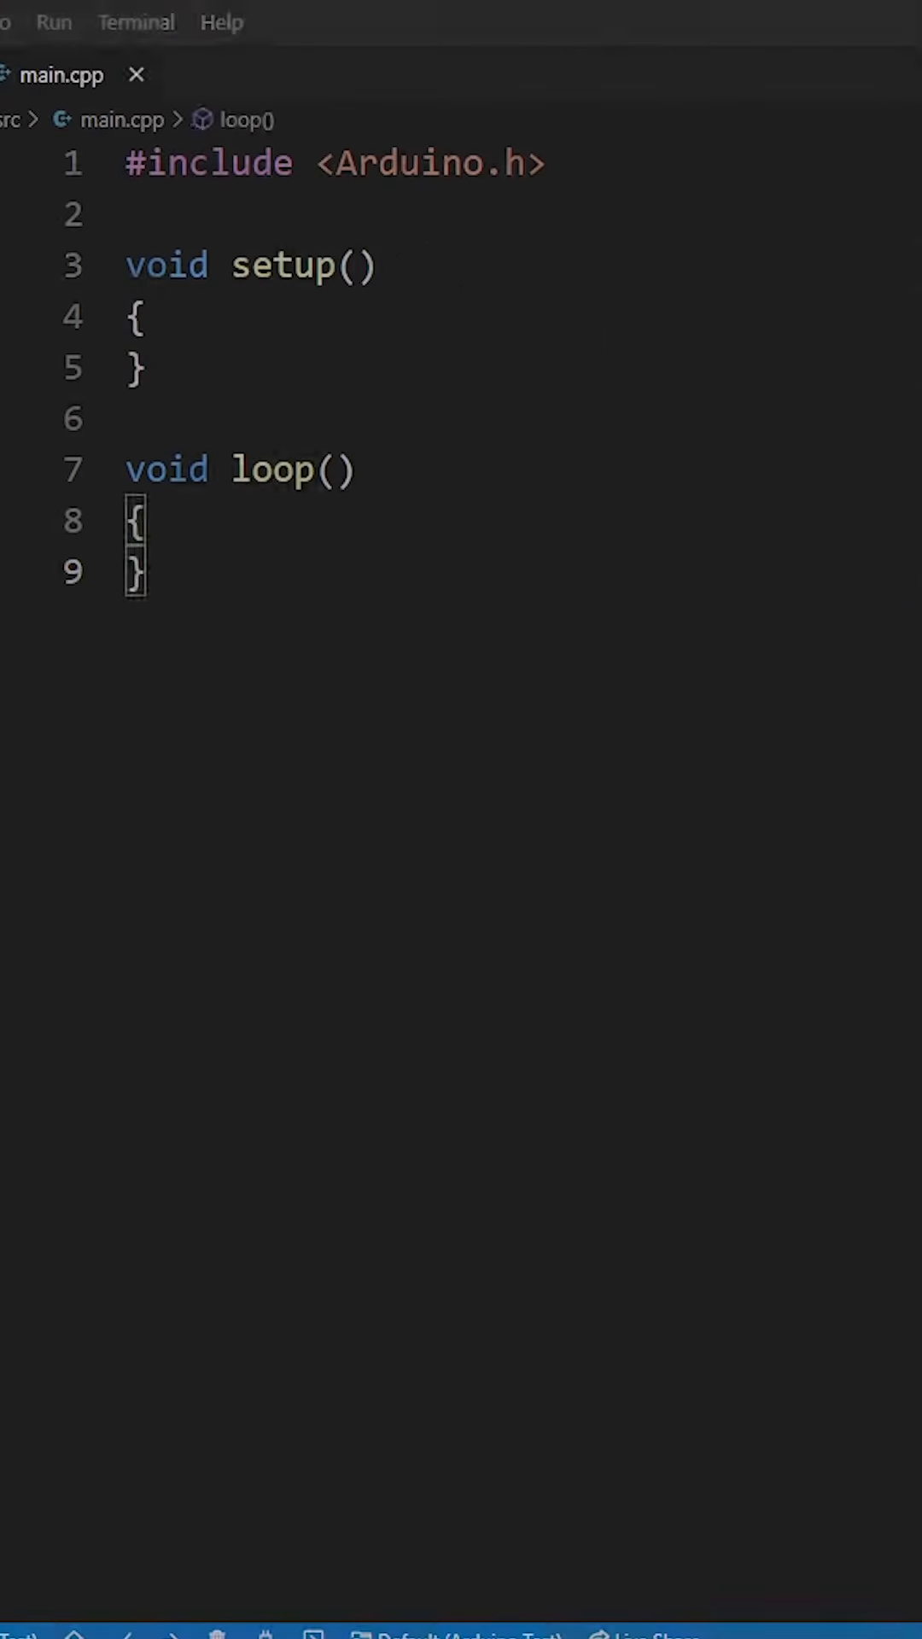
Step: Add #define OUTPUT_PIN 9 and pinMode(OUTPUT_PIN, OUTPUT) inside setup
{"action": "key", "text": "Return"}
{"action": "type", "text": "#define OUTPUT_PIN 9"}
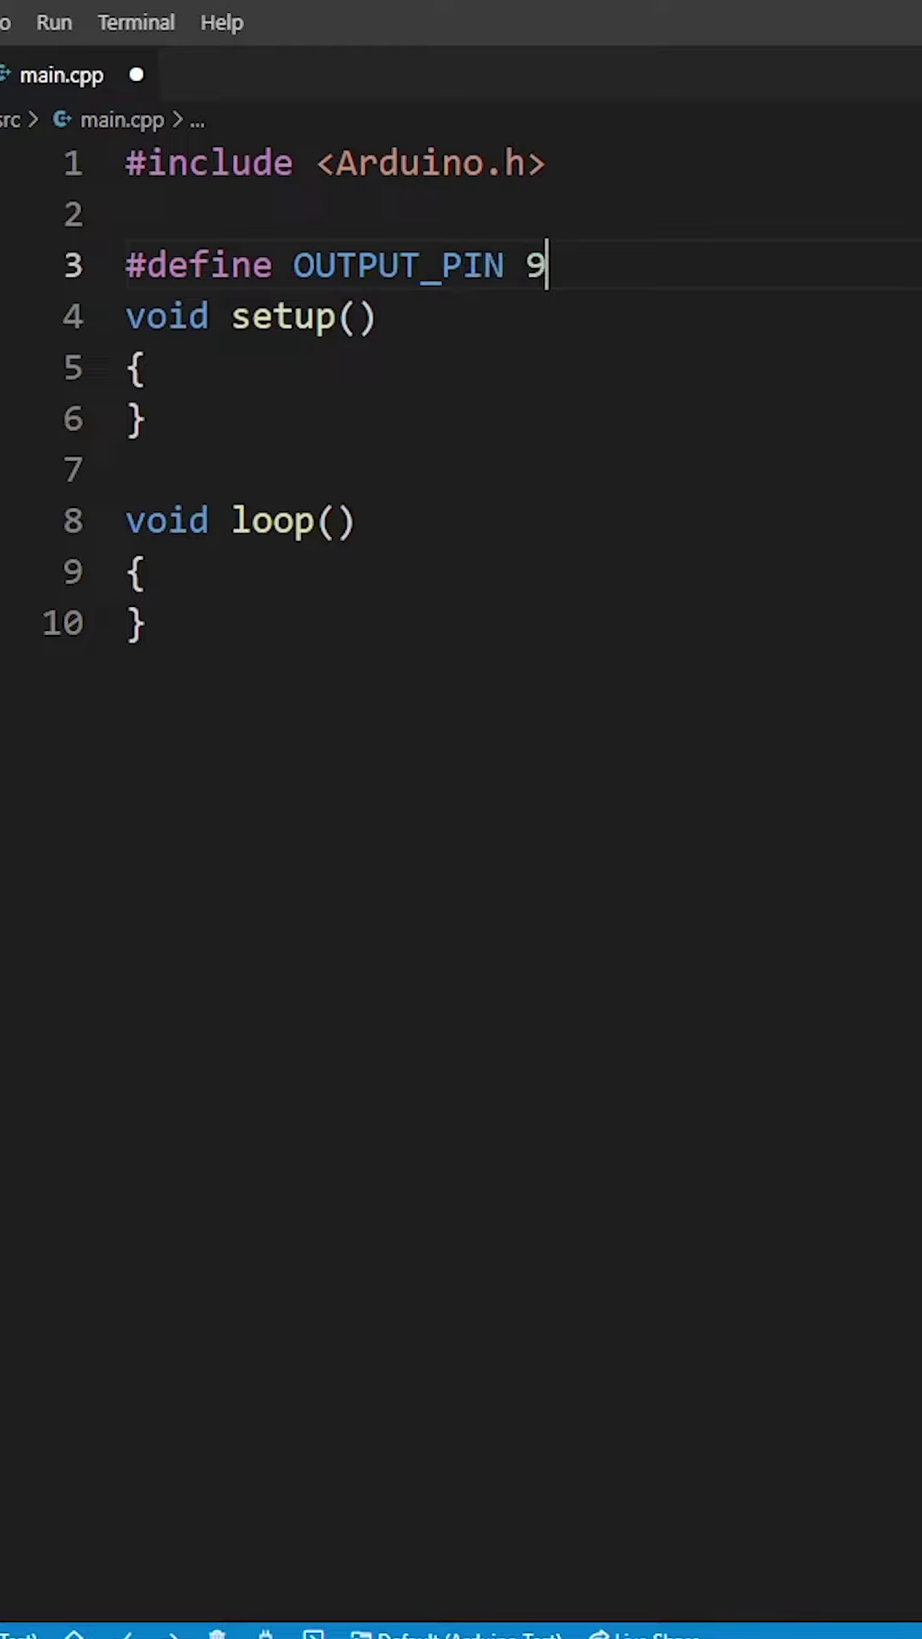
{"action": "key", "text": "Return"}
{"action": "key", "text": "Down"}
{"action": "key", "text": "Down"}
{"action": "key", "text": "End"}
{"action": "key", "text": "Return"}
{"action": "type", "text": "pi"}
{"action": "key", "text": "Tab"}
{"action": "type", "text": "(OU"}
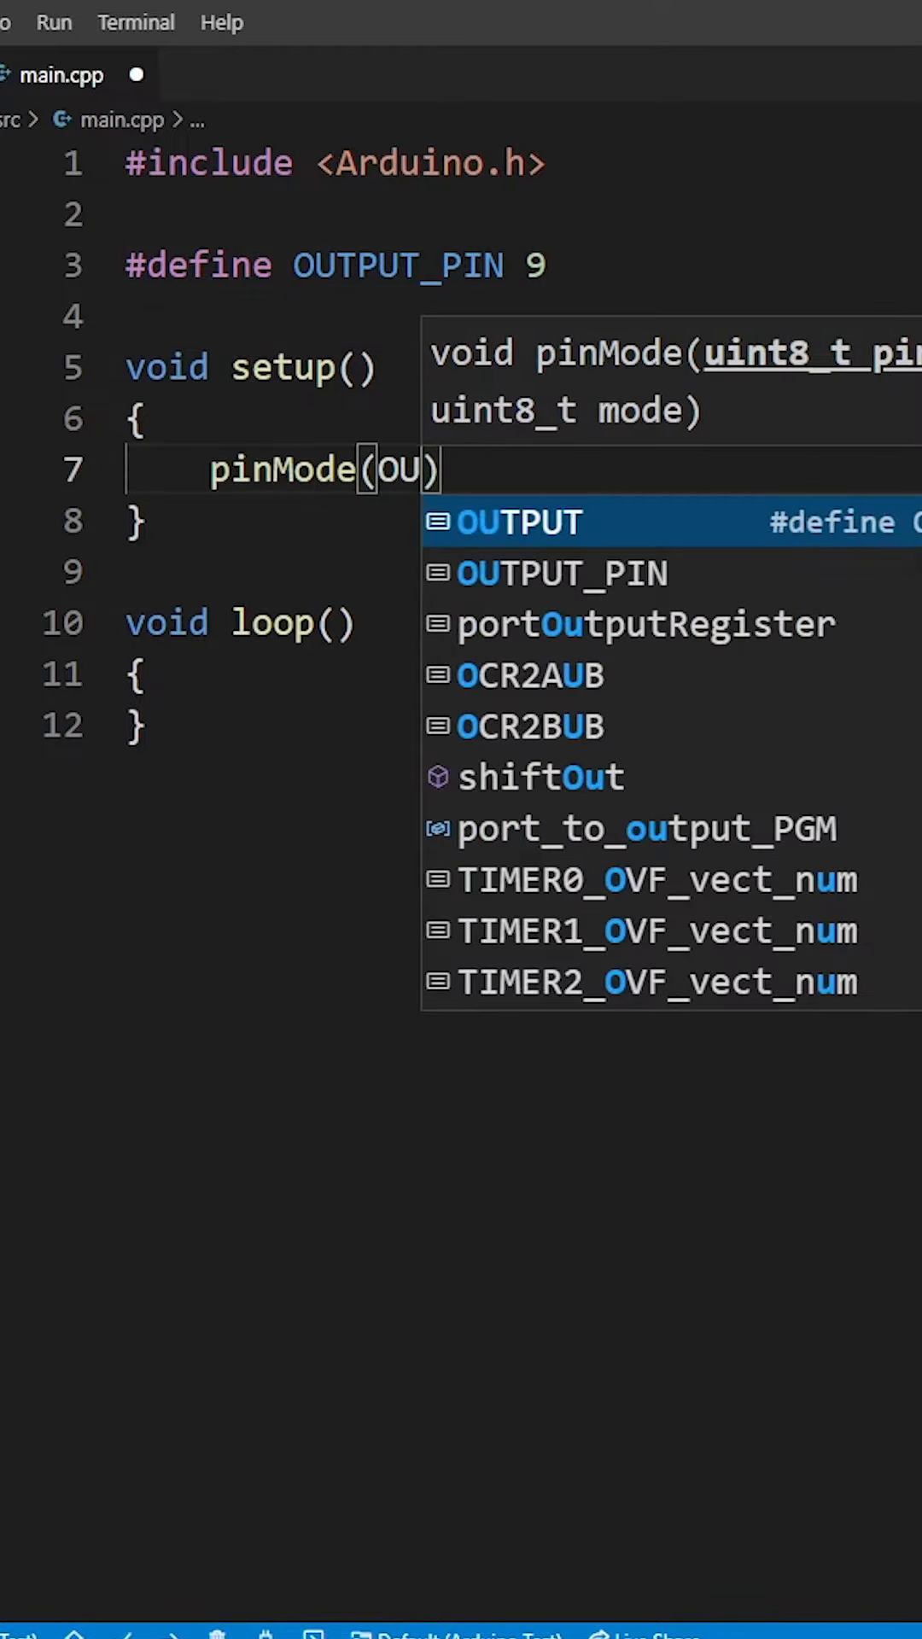
{"action": "type", "text": "TPUT_PIN, OUTPUT"}
{"action": "key", "text": "End"}
{"action": "type", "text": ";"}
Step: In loop, add a for loop ramping analogWrite(OUTPUT_PIN, i) from 0 to 255 with delay(2)
{"action": "key", "text": "Down"}
{"action": "key", "text": "Down"}
{"action": "key", "text": "Down"}
{"action": "key", "text": "End"}
{"action": "key", "text": "Return"}
{"action": "type", "text": "for"}
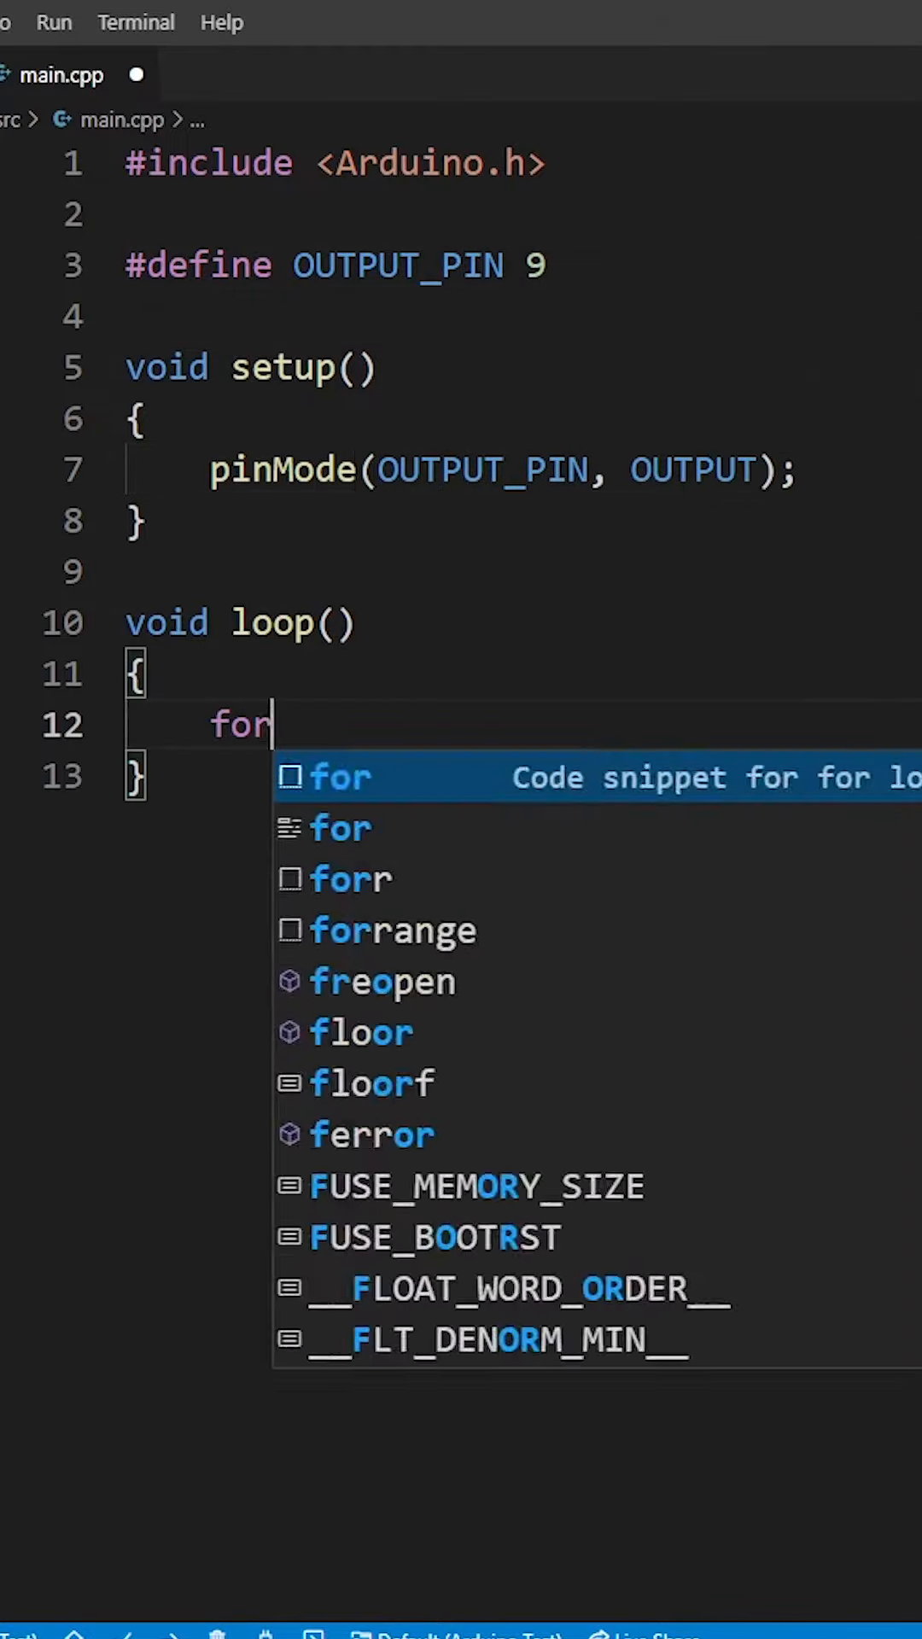
{"action": "type", "text": "(int i = 0; i < 256; i"}
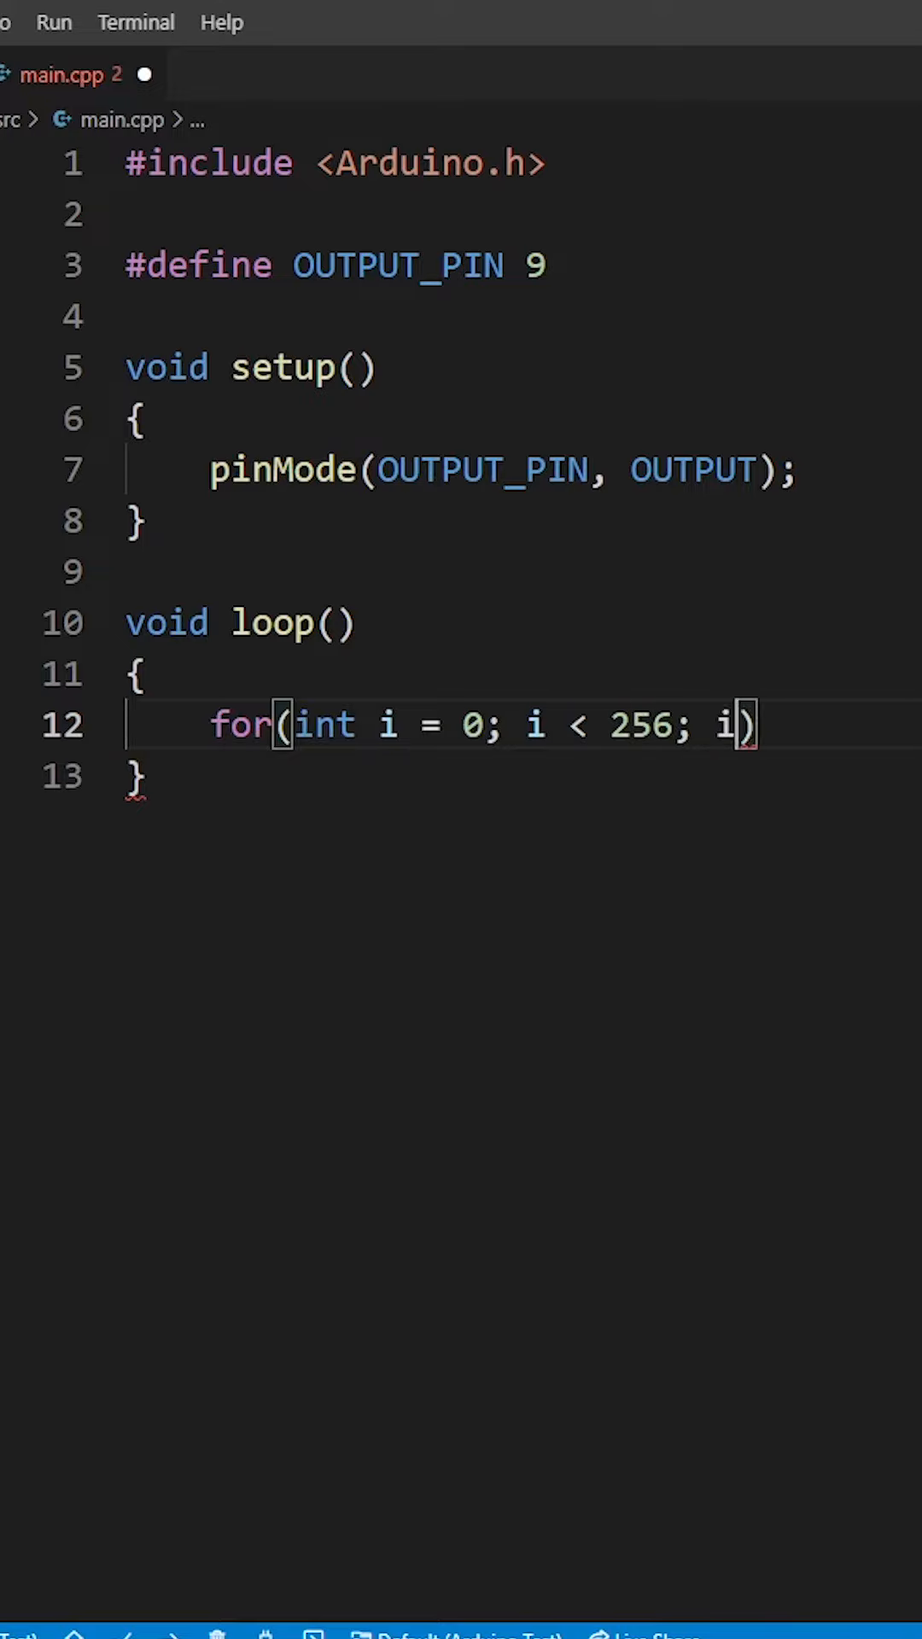
{"action": "type", "text": "++"}
{"action": "key", "text": "End"}
{"action": "key", "text": "Return"}
{"action": "type", "text": "{"}
{"action": "key", "text": "Return"}
{"action": "type", "text": "analogwr"}
{"action": "key", "text": "Tab"}
{"action": "type", "text": "("}
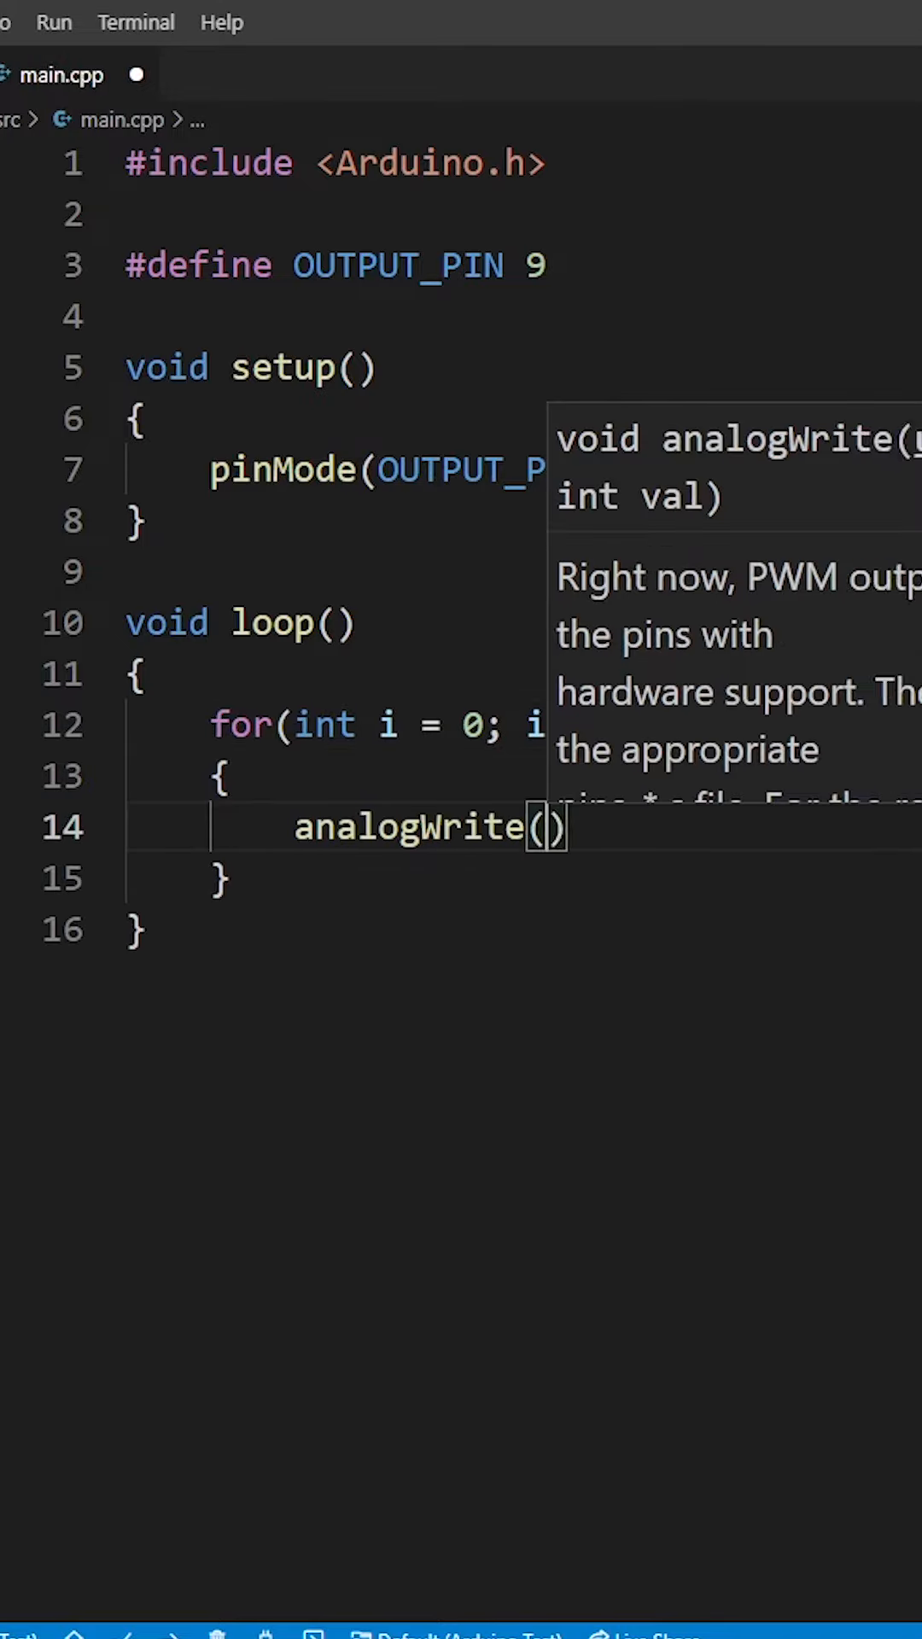
{"action": "type", "text": "OUTPUT_PIN, i);"}
{"action": "key", "text": "Return"}
{"action": "type", "text": "dela"}
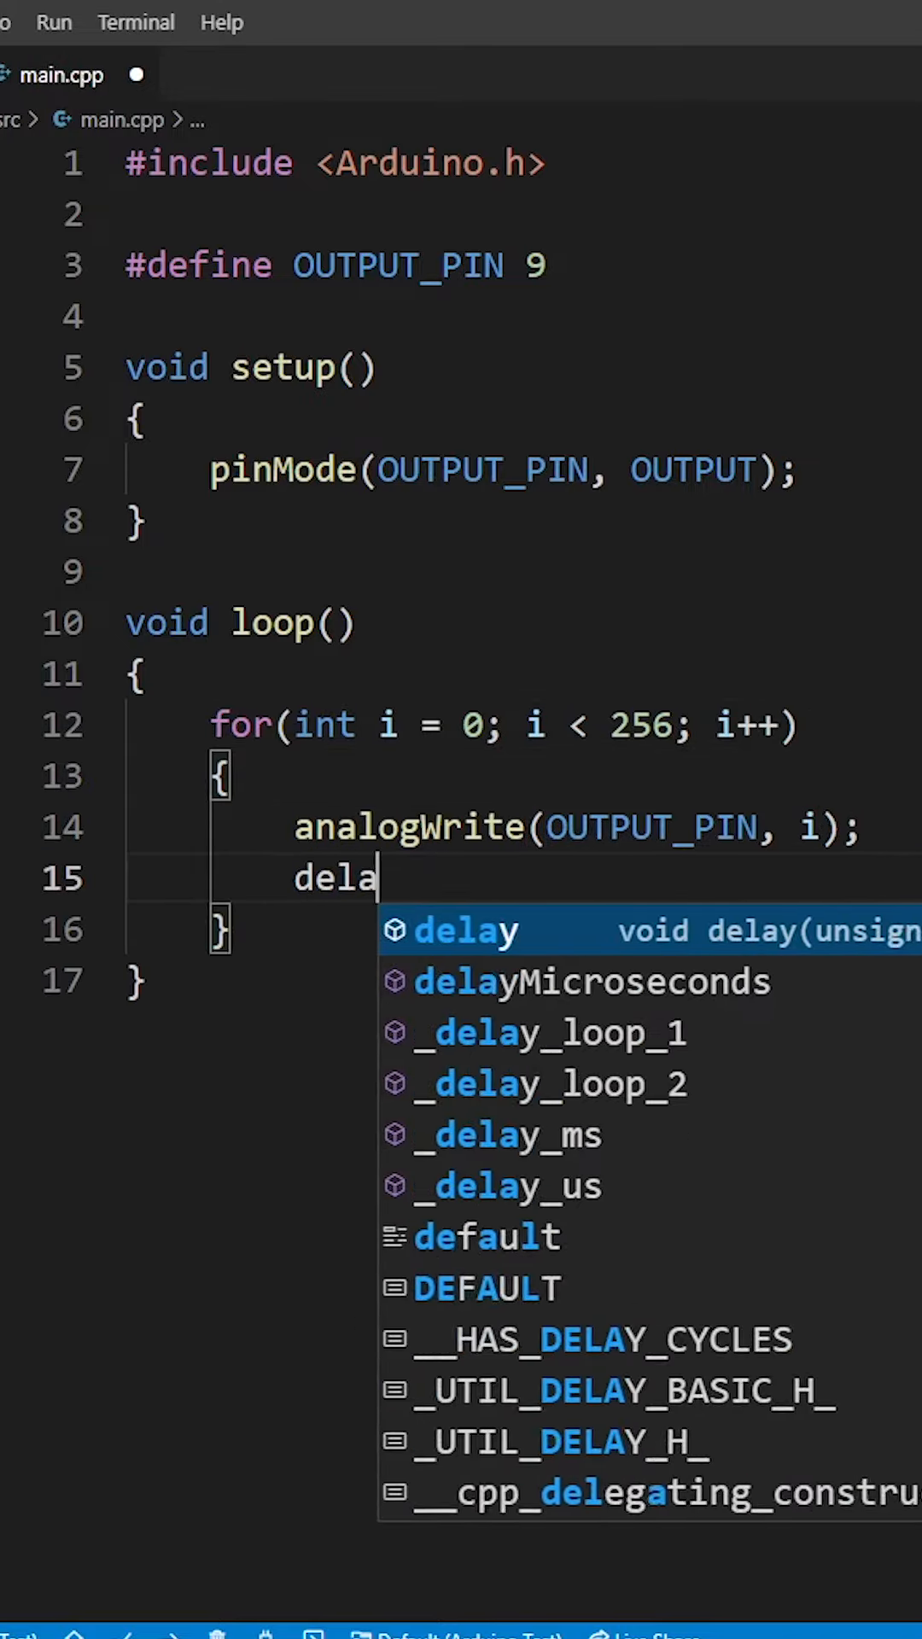
{"action": "type", "text": "y(2);"}
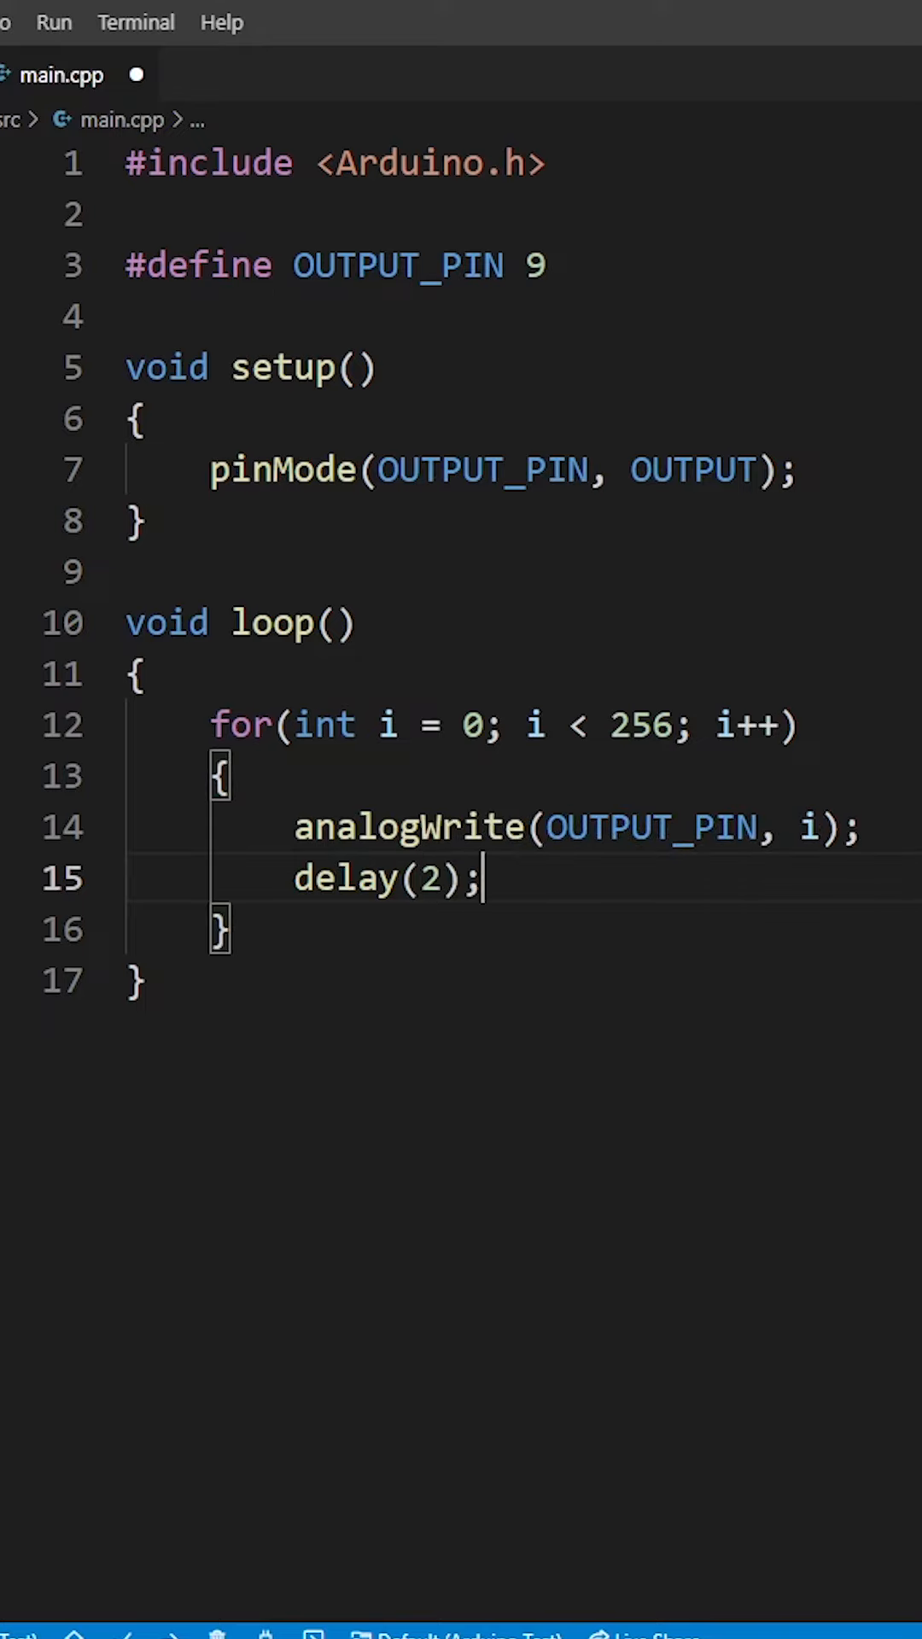